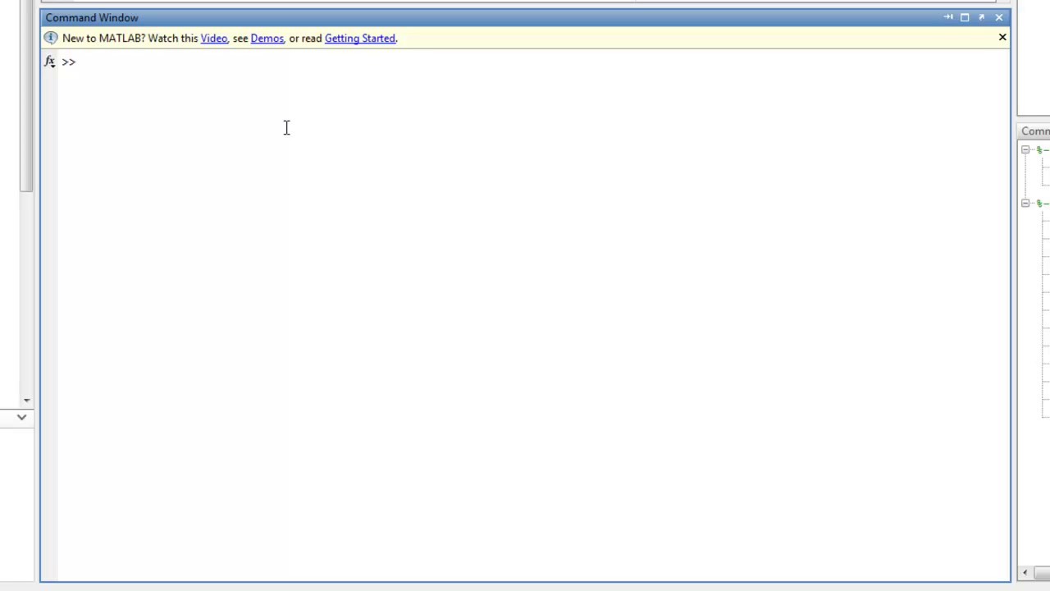
# - Run sol = dsolve('D2y + Dy + y = 0', 'Dy(0) = 0', 'y(0) = 1') to get the cos/sin/exp solution
pyautogui.write('sol = dsolve(')
pyautogui.write('D2y')
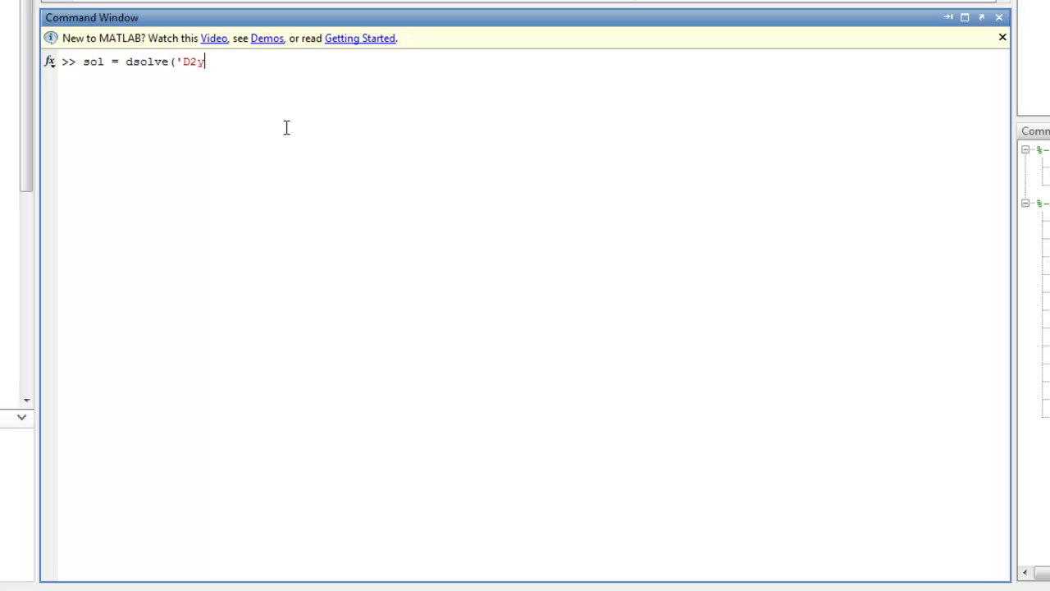
pyautogui.write(" + Dy + y = 0'")
pyautogui.write('Dy9')
pyautogui.press('BackSpace')
pyautogui.write('(0)')
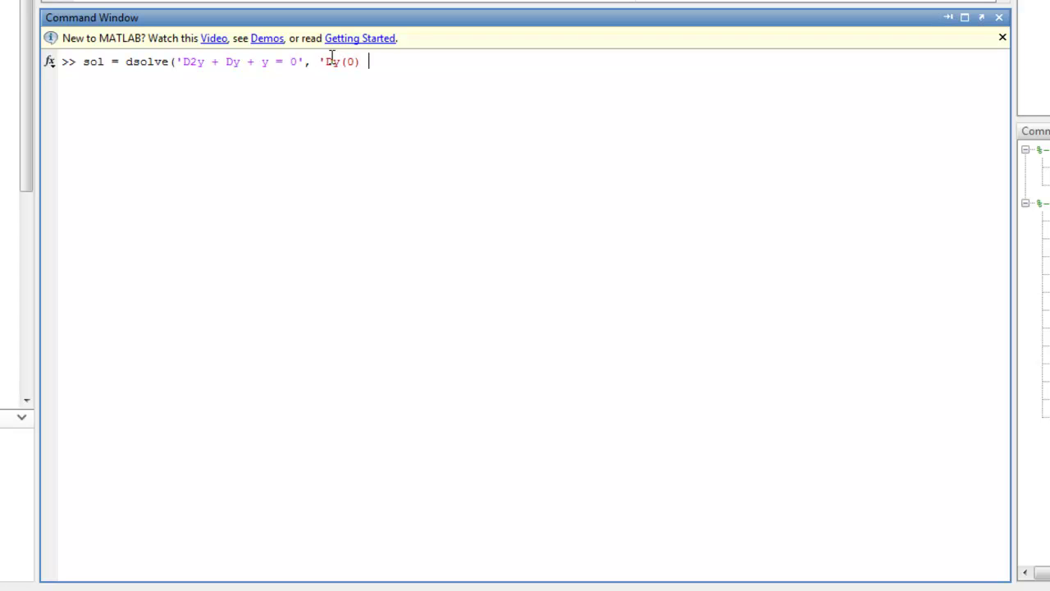
pyautogui.write(" = 0', 'y(0) = 1')")
pyautogui.press('Return')
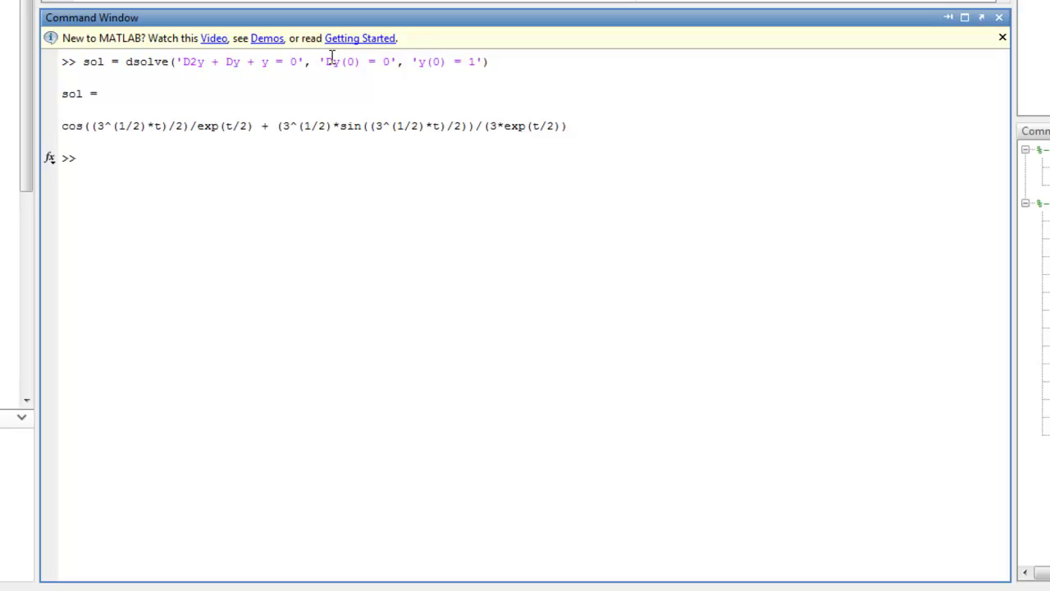
# - Run simple(sol) and review the list of simplified forms
pyautogui.write('simple(')
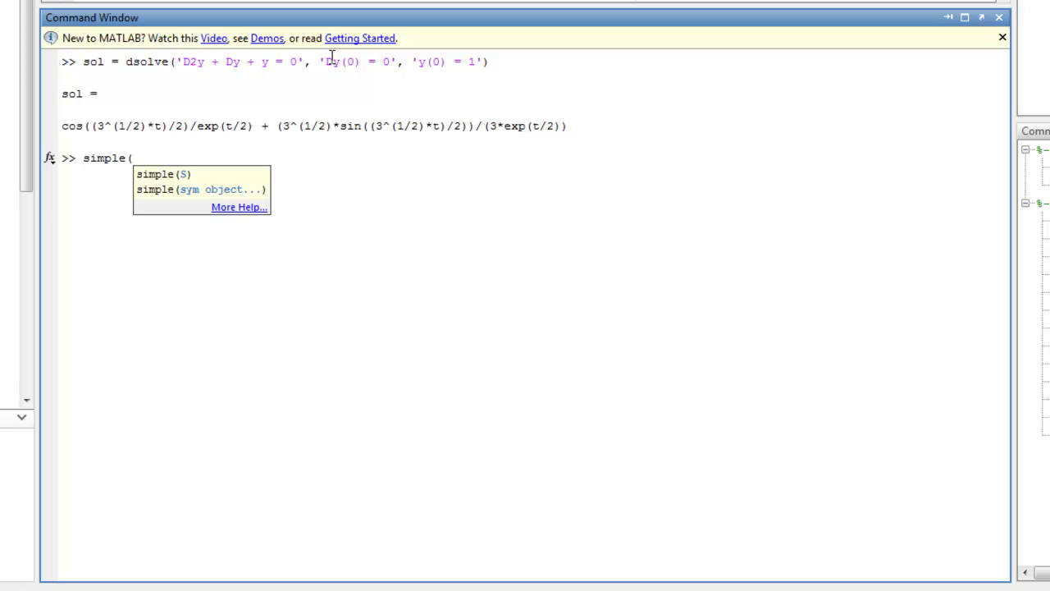
pyautogui.write('sol)')
pyautogui.press('Return')
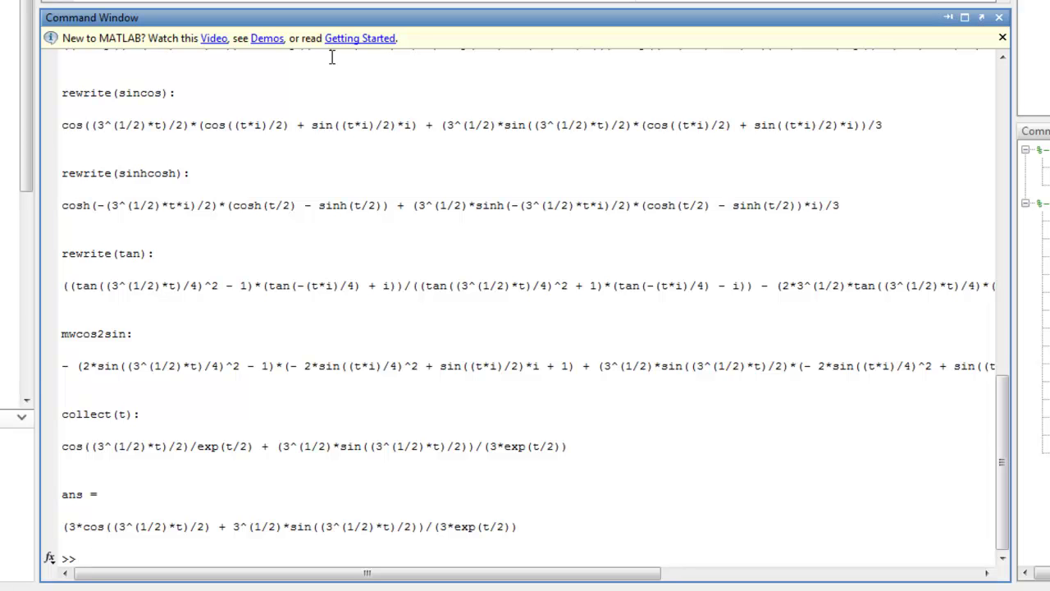
pyautogui.scroll(3, 153, 380)
pyautogui.scroll(3, 152, 205)
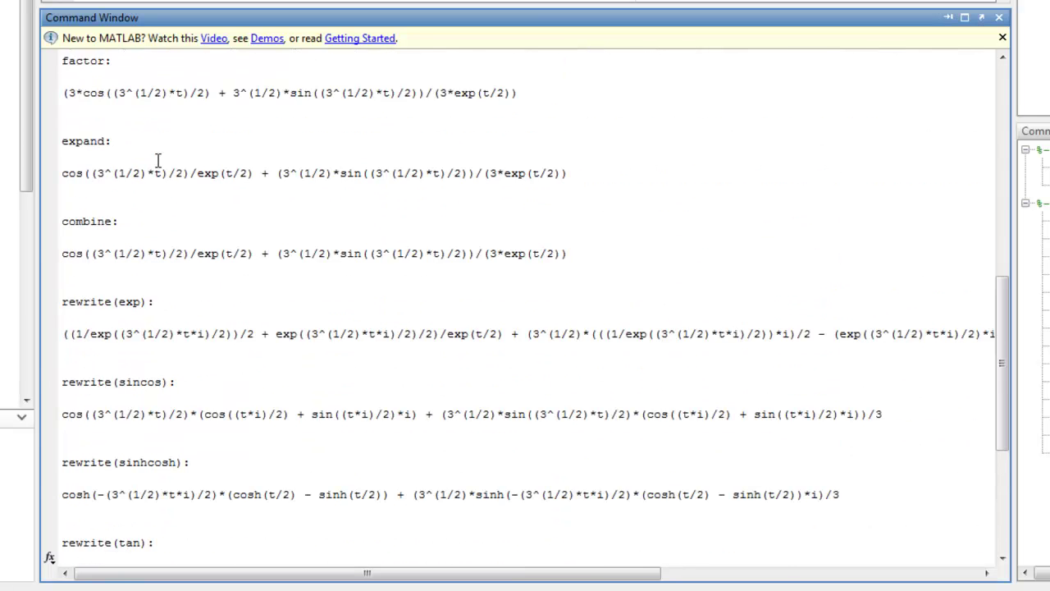
pyautogui.scroll(-6, 158, 169)
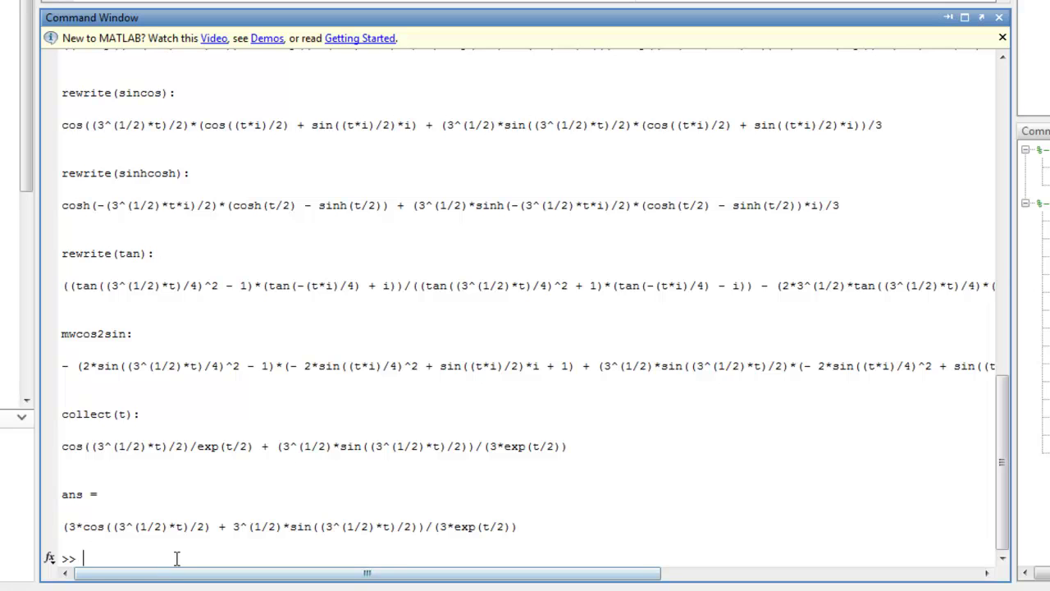
# - Pretty-print the simplest answer as a stacked fraction over exp(t/2)
pyautogui.write('pretty')
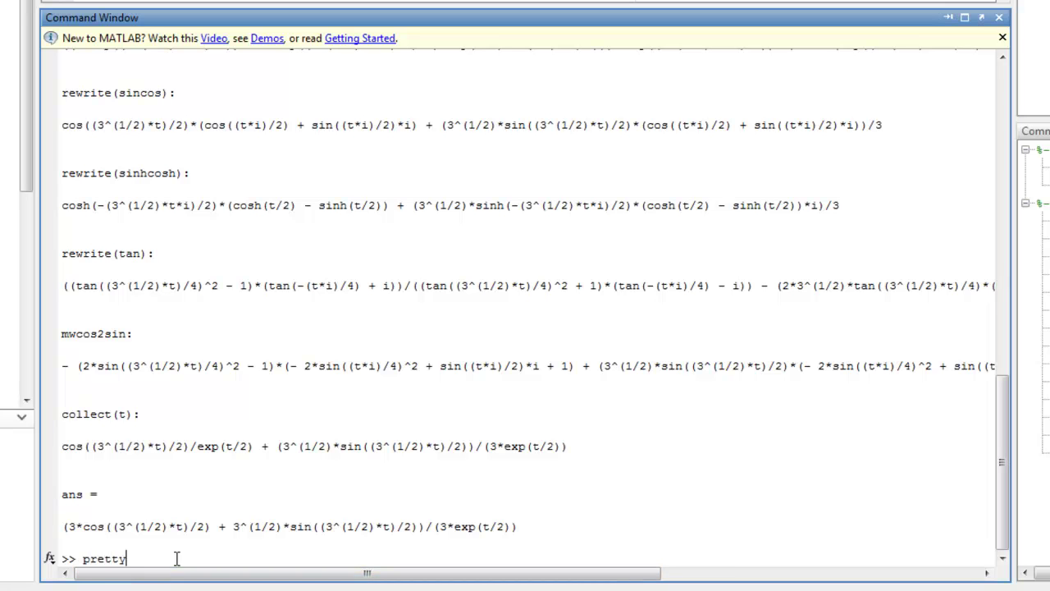
pyautogui.write('(s')
pyautogui.write('ns)')
pyautogui.press('Return')
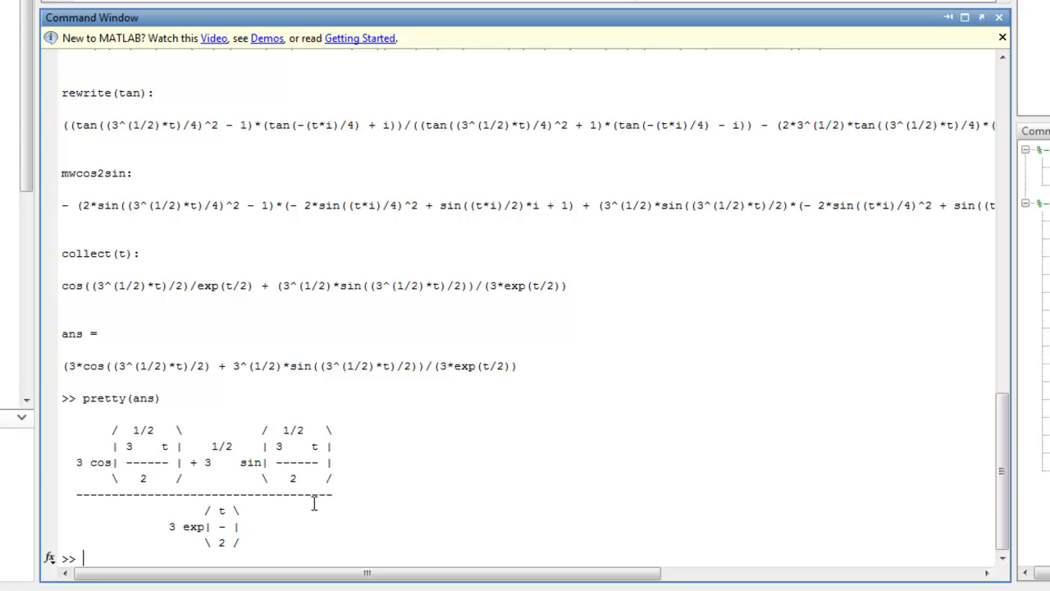
pyautogui.scroll(15, 314, 504)
pyautogui.scroll(5, 314, 503)
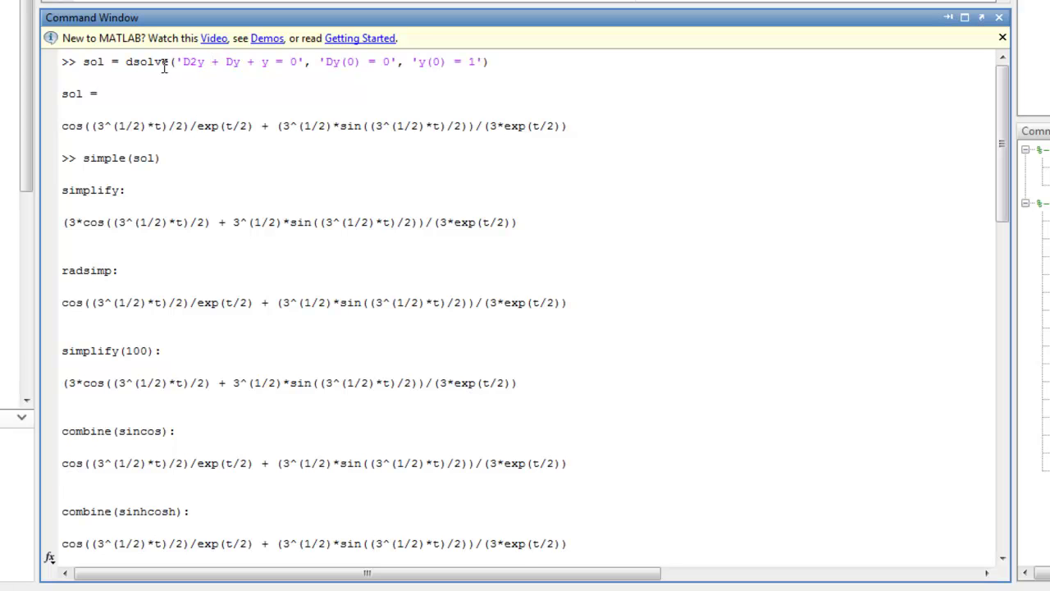
pyautogui.scroll(-20, 301, 290)
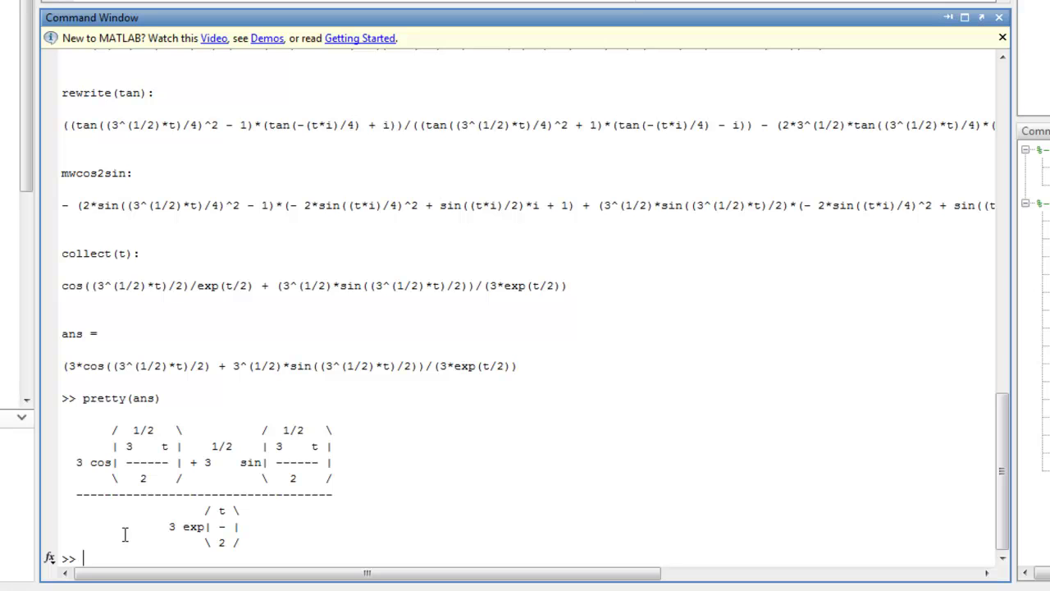
# - Store p = [1 1 1] and compute roots(p), giving -0.5000 ± 0.8660i
pyautogui.write('rocc')
pyautogui.press('BackSpace')
pyautogui.press('BackSpace')
pyautogui.press('BackSpace')
pyautogui.press('BackSpace')
pyautogui.write('p = [')
pyautogui.write('1')
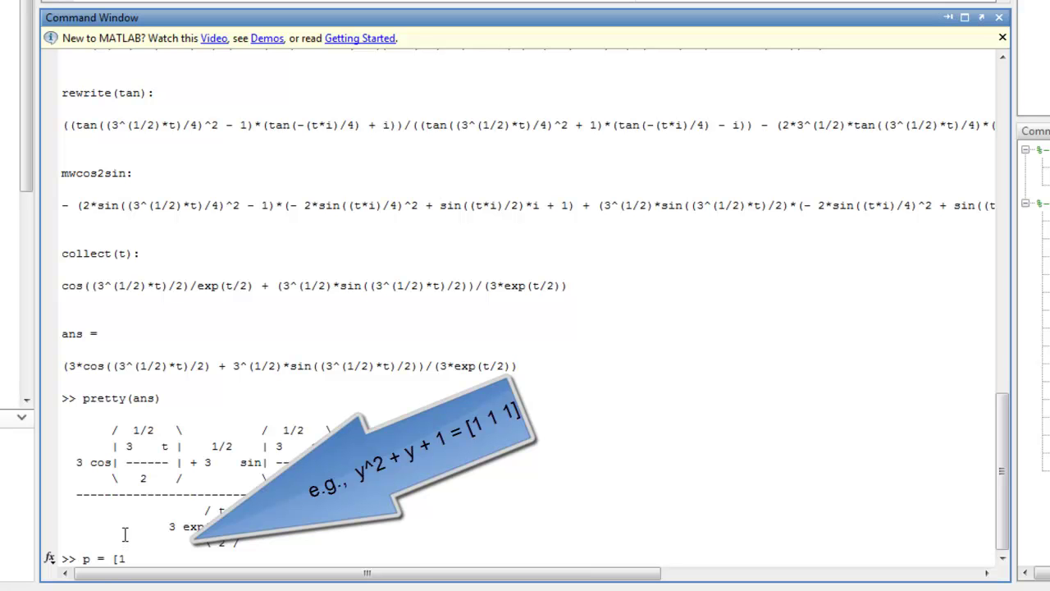
pyautogui.write(' 1 1]')
pyautogui.press('Return')
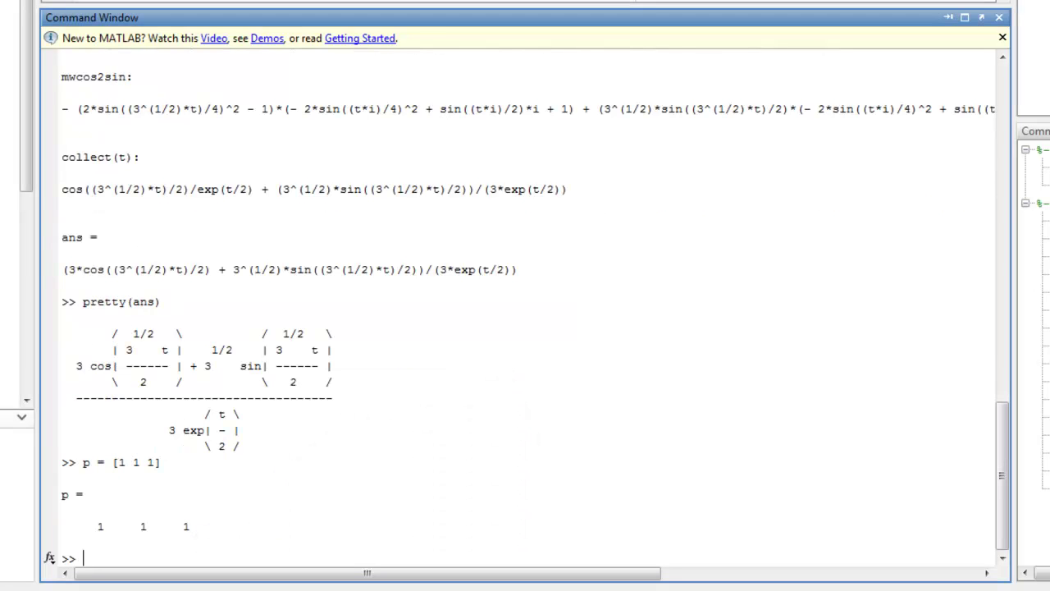
pyautogui.write('roots(p)')
pyautogui.press('Return')
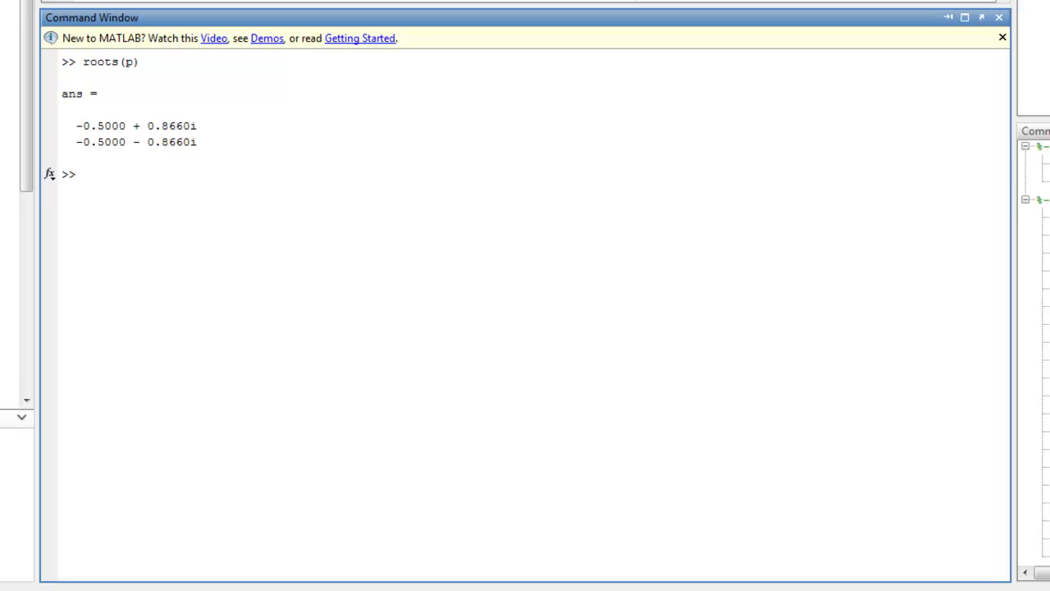
# - Plot sol with ezplot(sol, [0 10]) and check the curve in Figure 1
pyautogui.write('ezplot(sol')
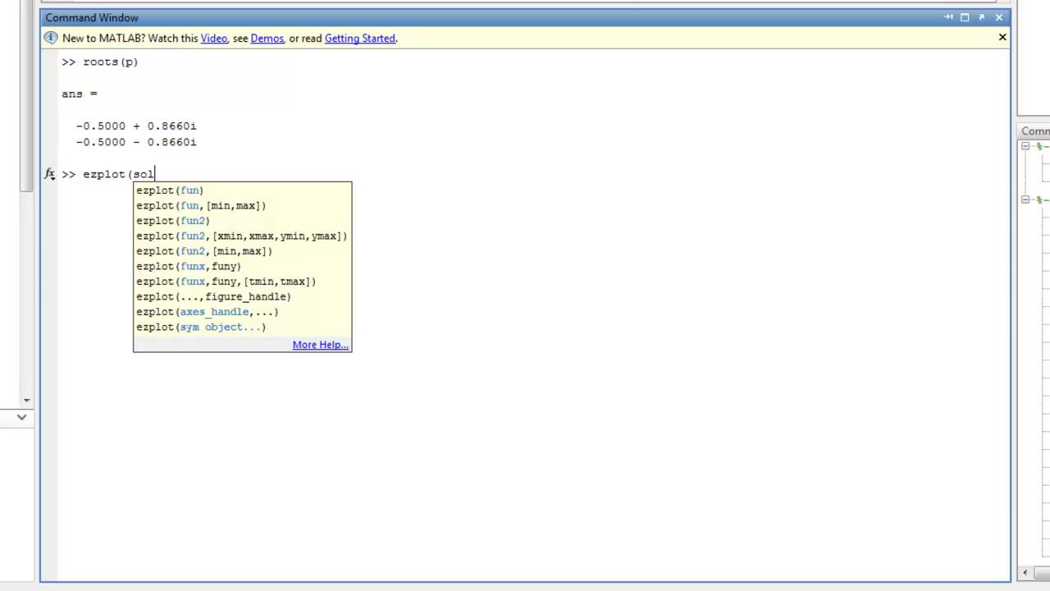
pyautogui.write(', [0 ')
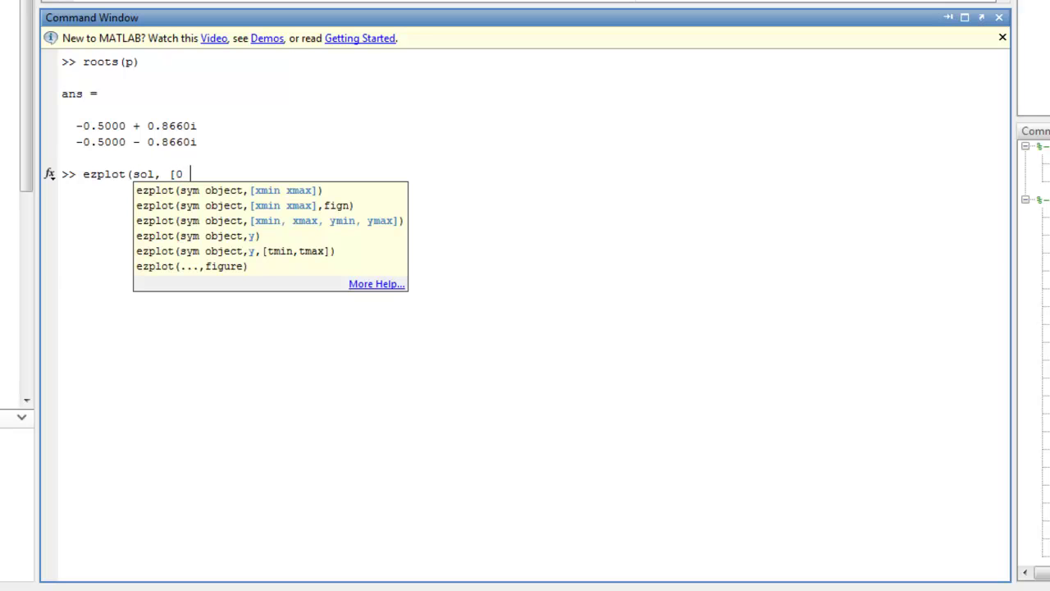
pyautogui.write('10])')
pyautogui.press('Return')
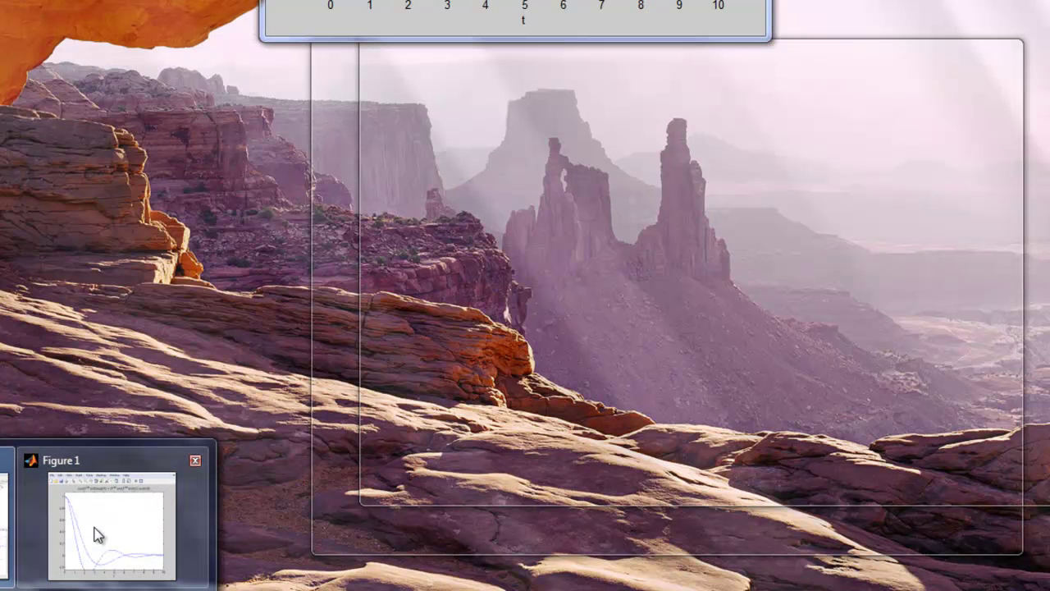
pyautogui.click(94, 535)
pyautogui.click(272, 235)
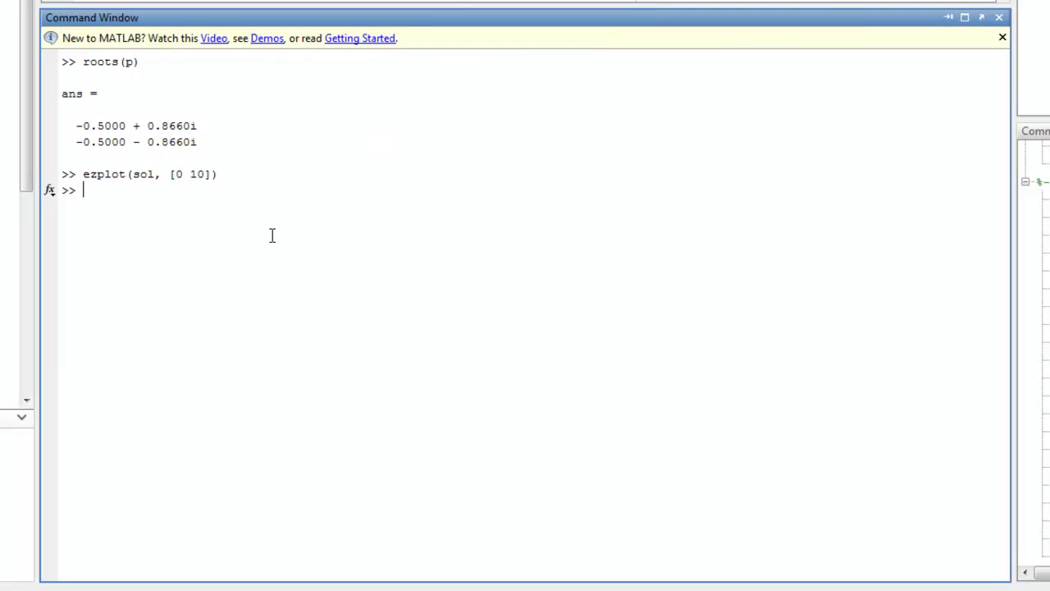
pyautogui.press('Up')
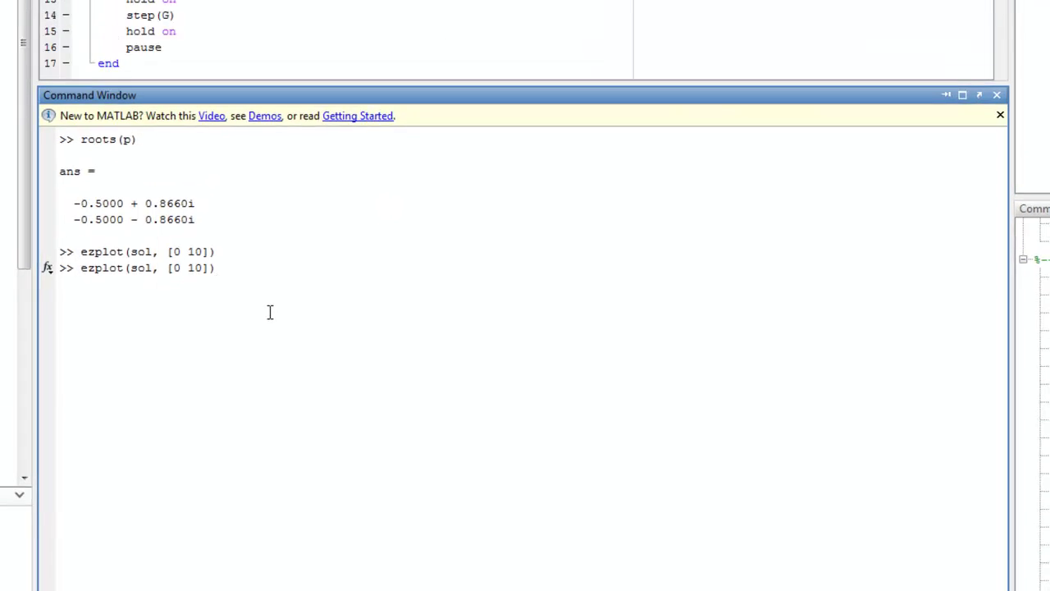
pyautogui.press('Return')
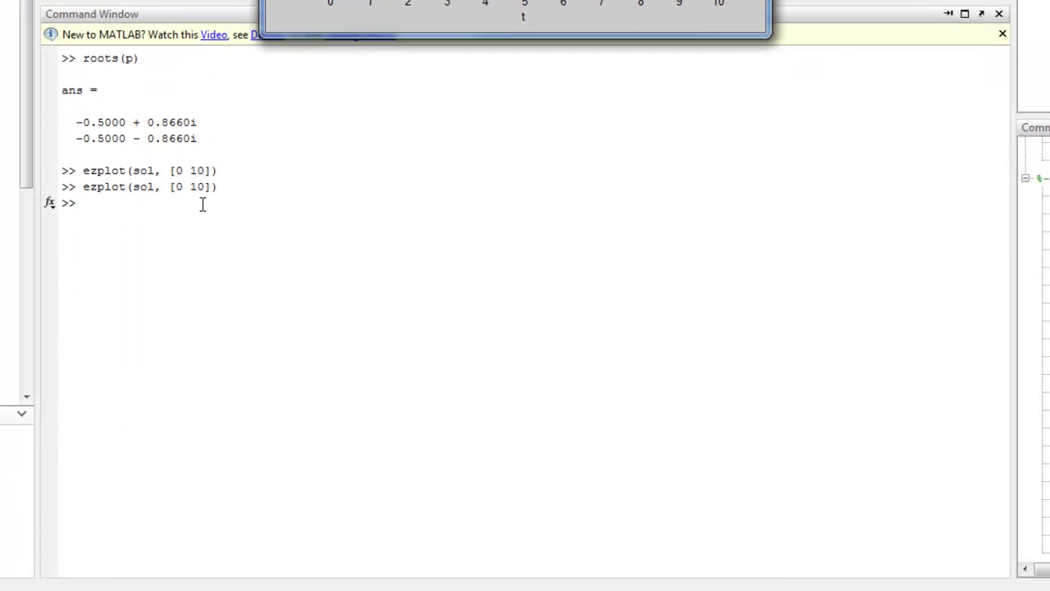
# - Enter hold so Figure 1 keeps its current plot
pyautogui.click(201, 204)
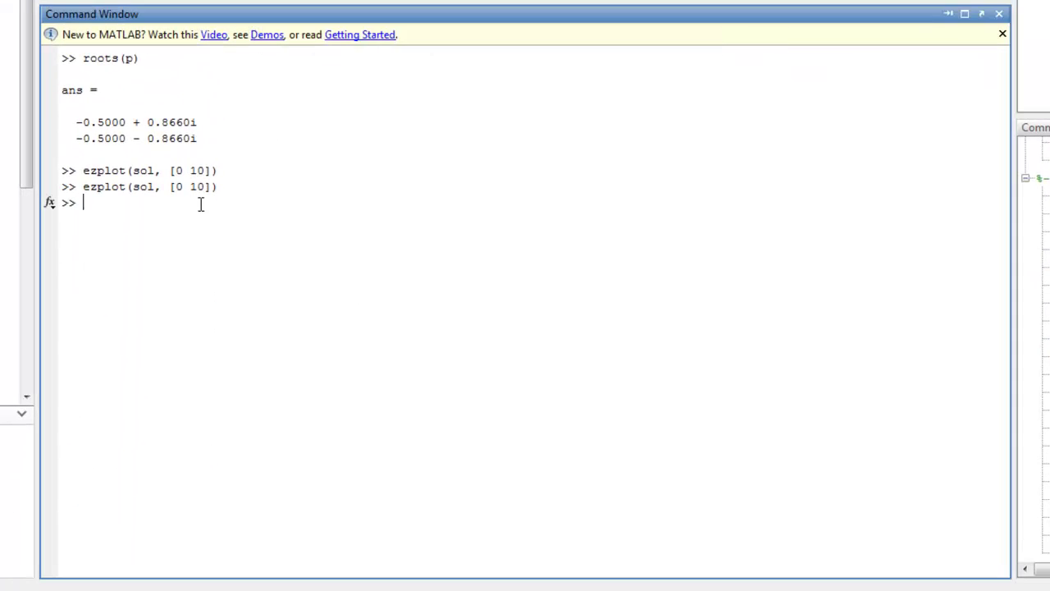
pyautogui.write('hold')
pyautogui.press('Return')
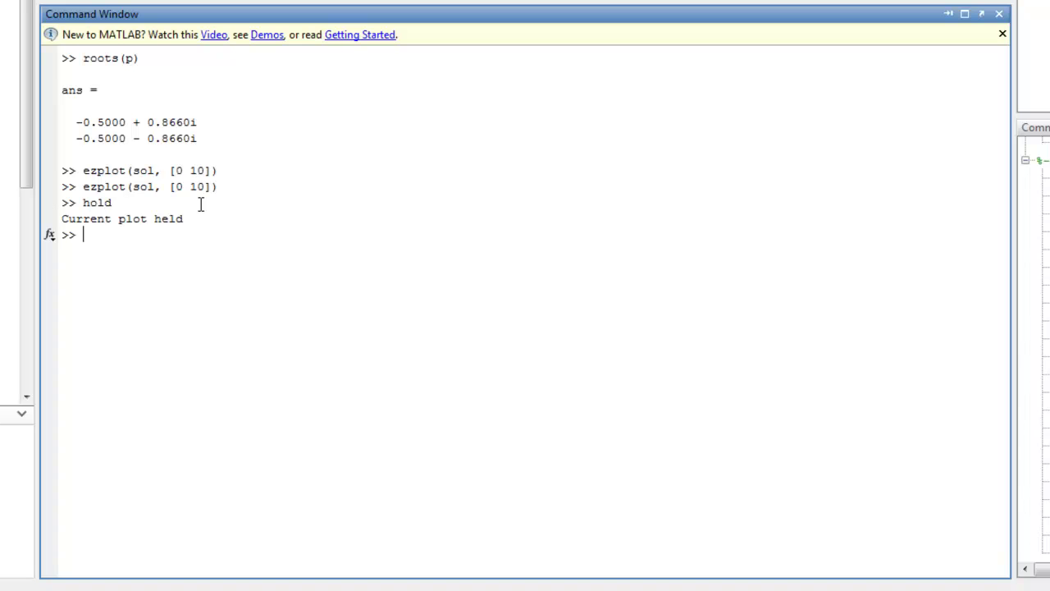
pyautogui.click(51, 587)
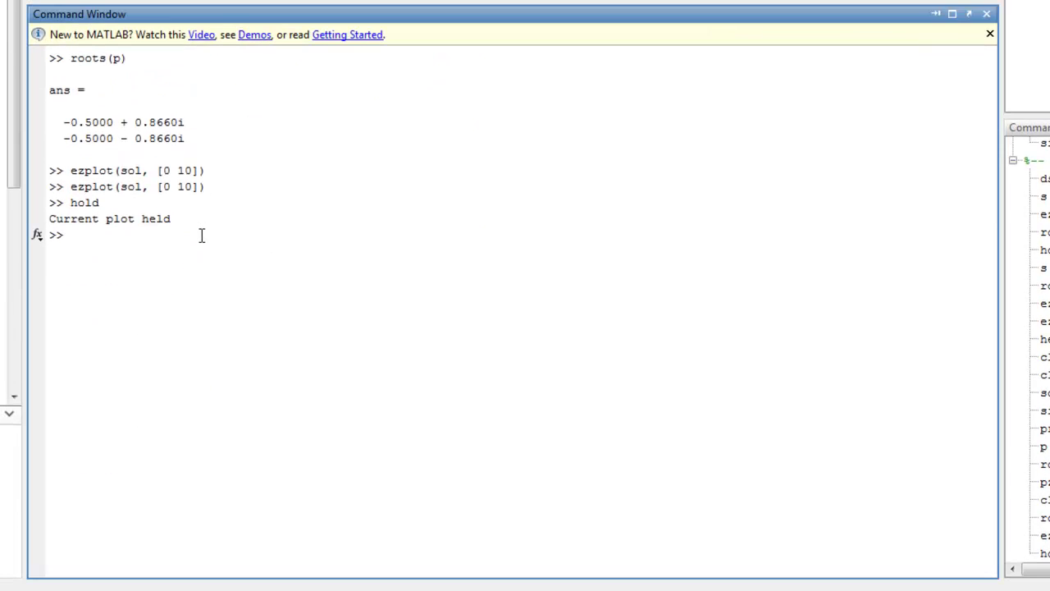
# - Re-run the earlier dsolve with 4*y inserted, giving a sol with 15^(1/2) terms
pyautogui.write('sol')
pyautogui.press('Up')
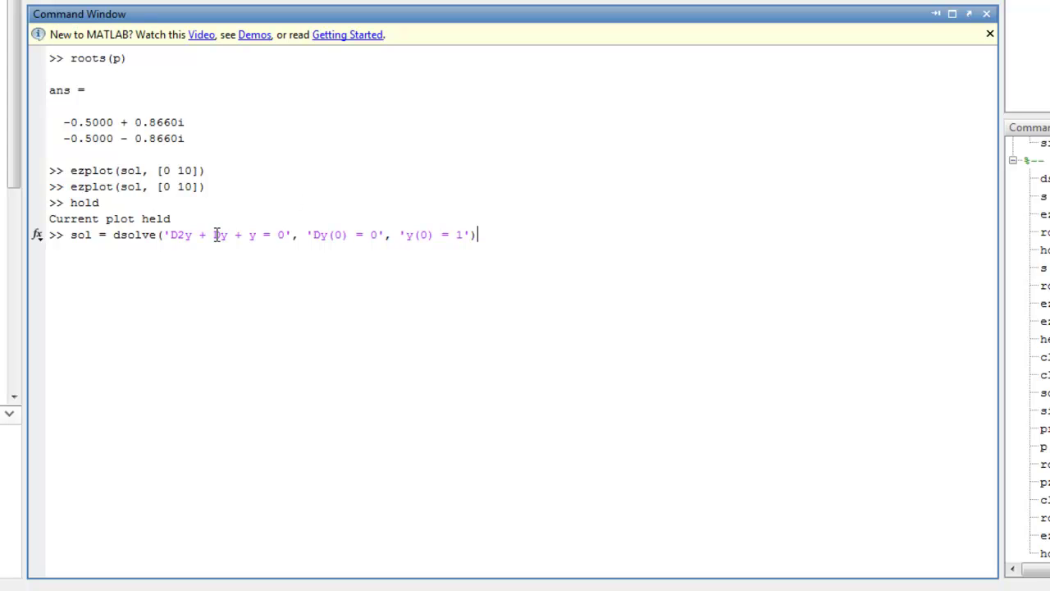
pyautogui.click(245, 236)
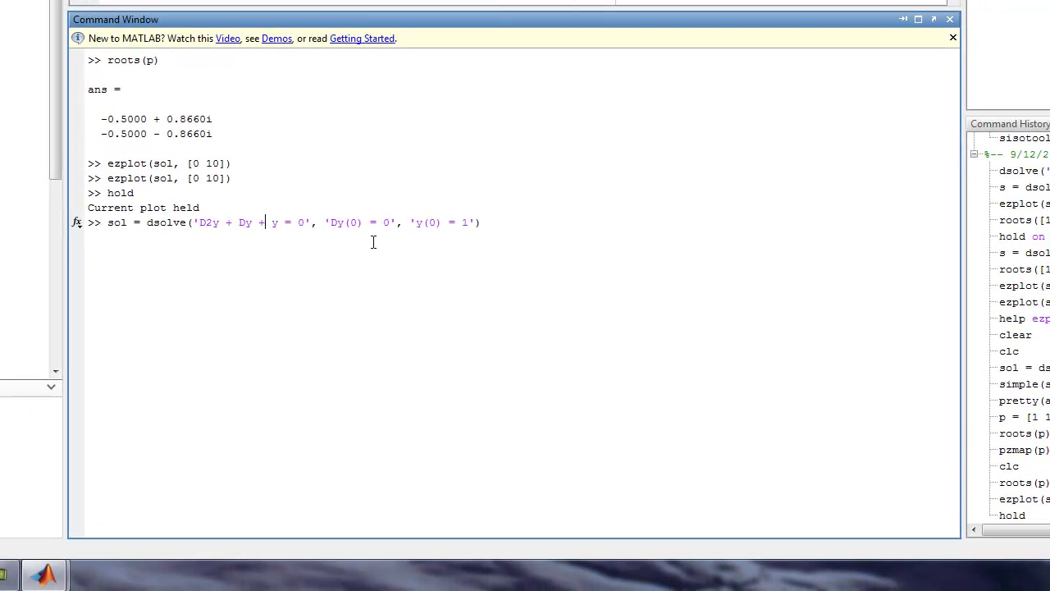
pyautogui.write('4*')
pyautogui.press('Return')
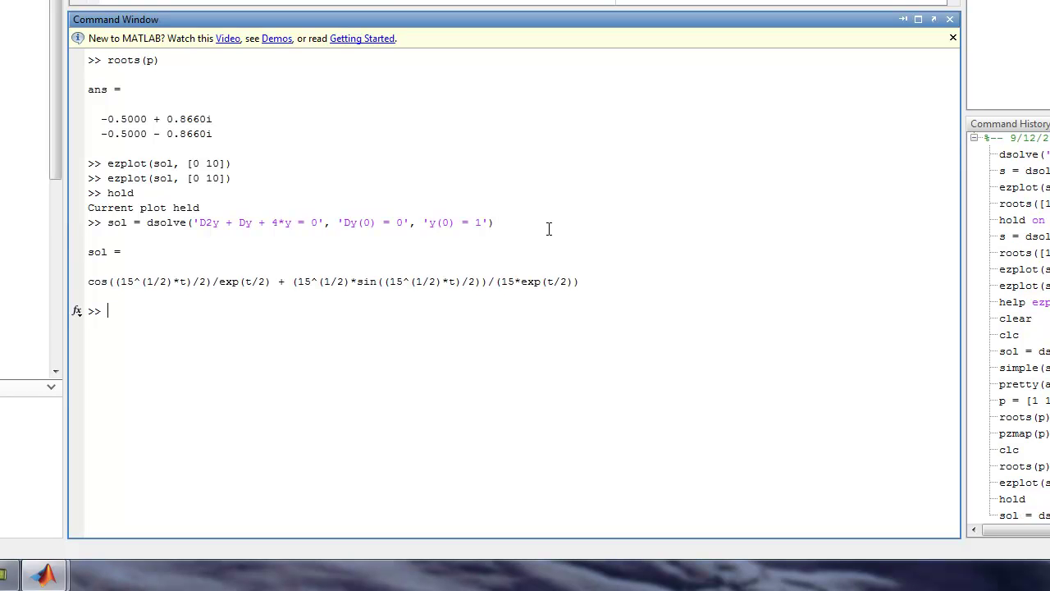
# - Re-run ezplot(sol, [0 10]) from history to overlay the faster-oscillating 4*y curve
pyautogui.write('ezp')
pyautogui.press('Up')
pyautogui.press('Up')
pyautogui.press('Down')
pyautogui.press('Down')
pyautogui.press('BackSpace')
pyautogui.press('BackSpace')
pyautogui.write('z')
pyautogui.press('Up')
pyautogui.press('Return')
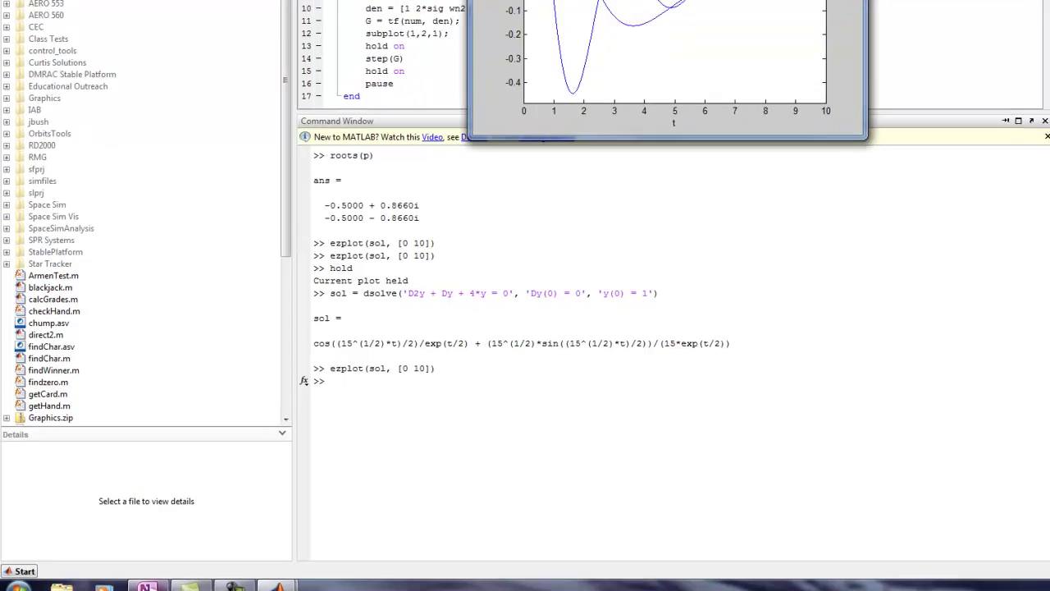
# - Read OneNote pages 4 and 3 on pole location and damped frequency ωd, then go back to MATLAB
pyautogui.moveTo(149, 586)
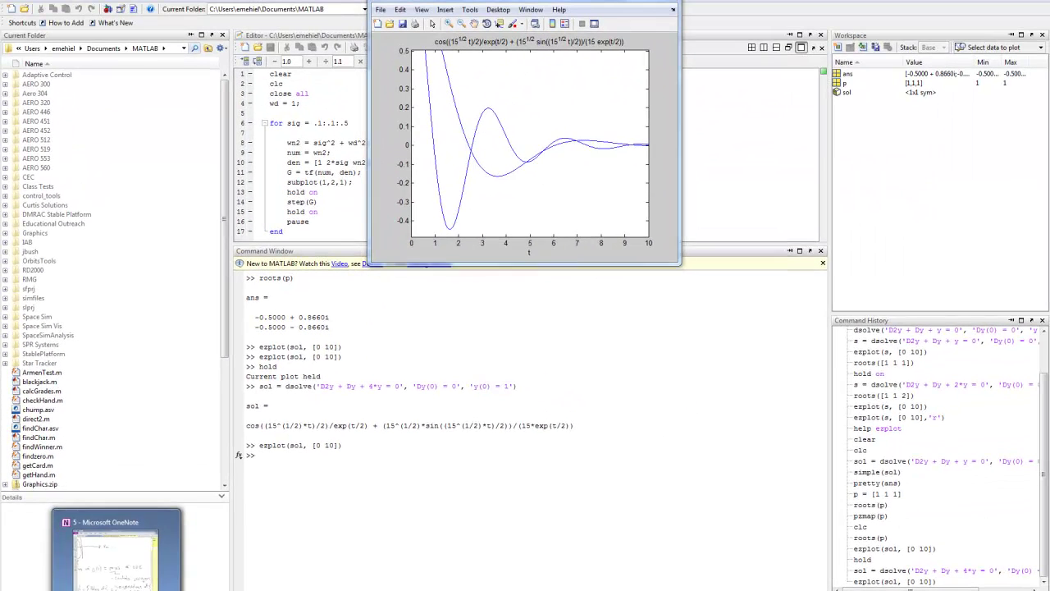
pyautogui.click(115, 549)
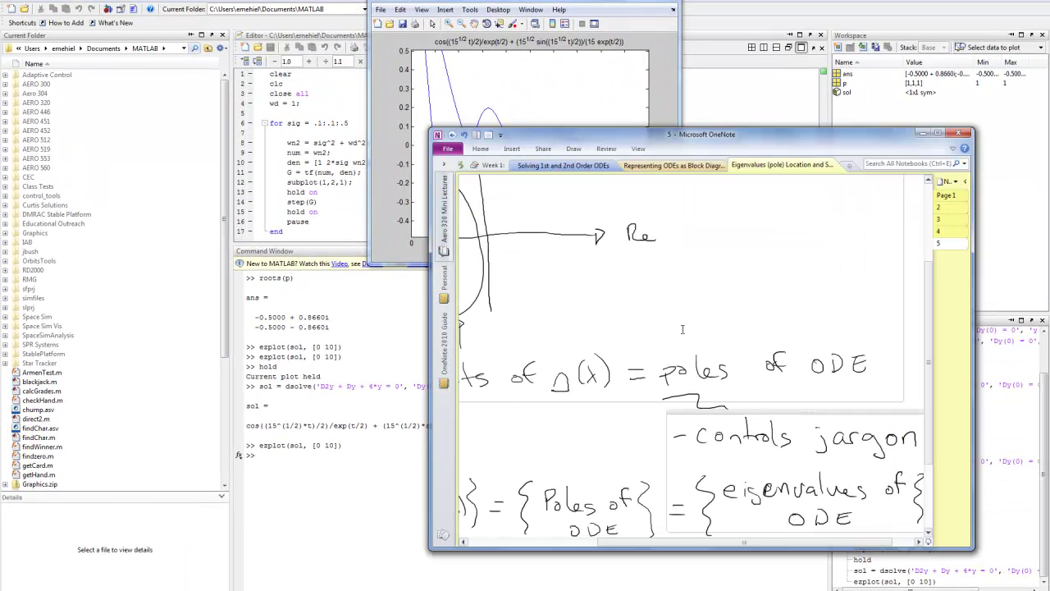
pyautogui.click(943, 231)
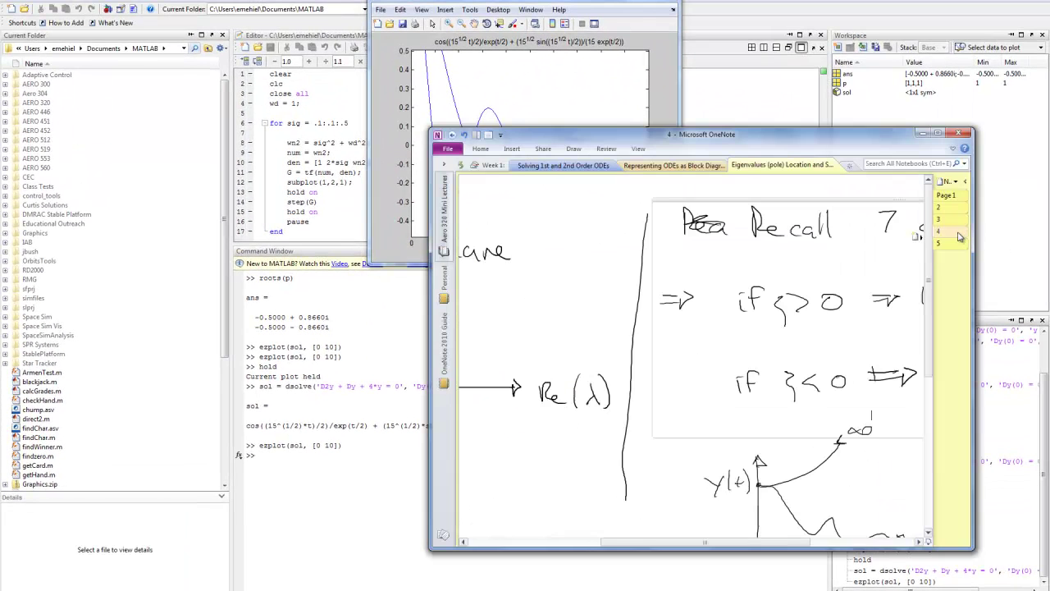
pyautogui.scroll(-3, 714, 453)
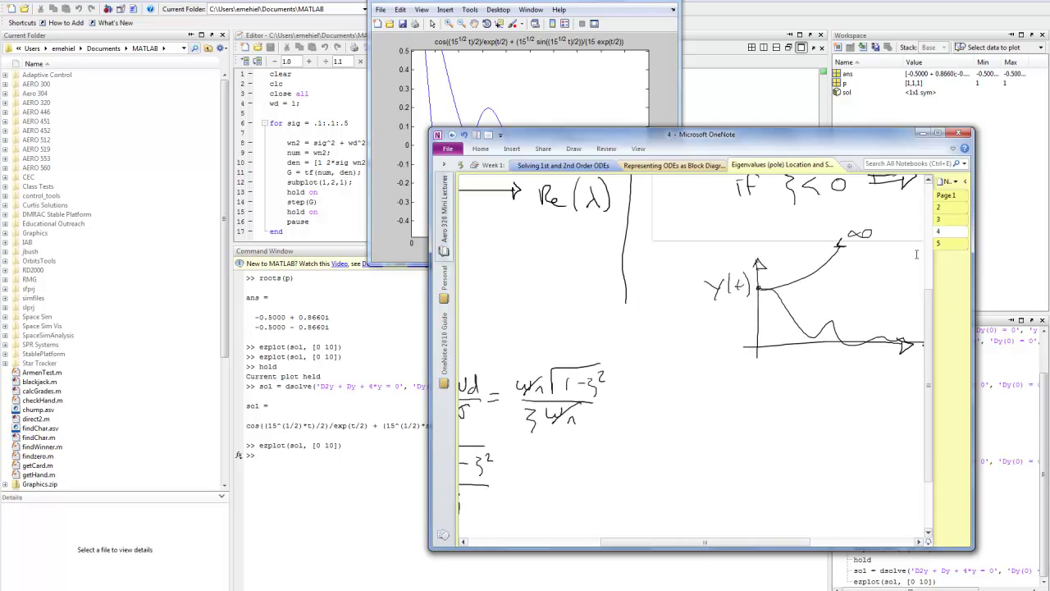
pyautogui.click(941, 218)
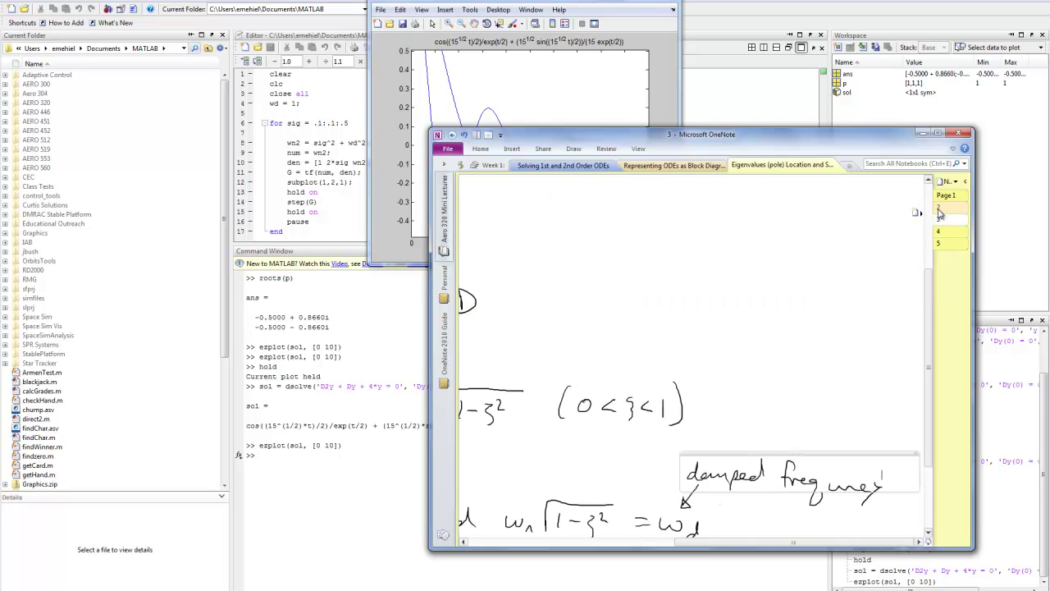
pyautogui.click(941, 132)
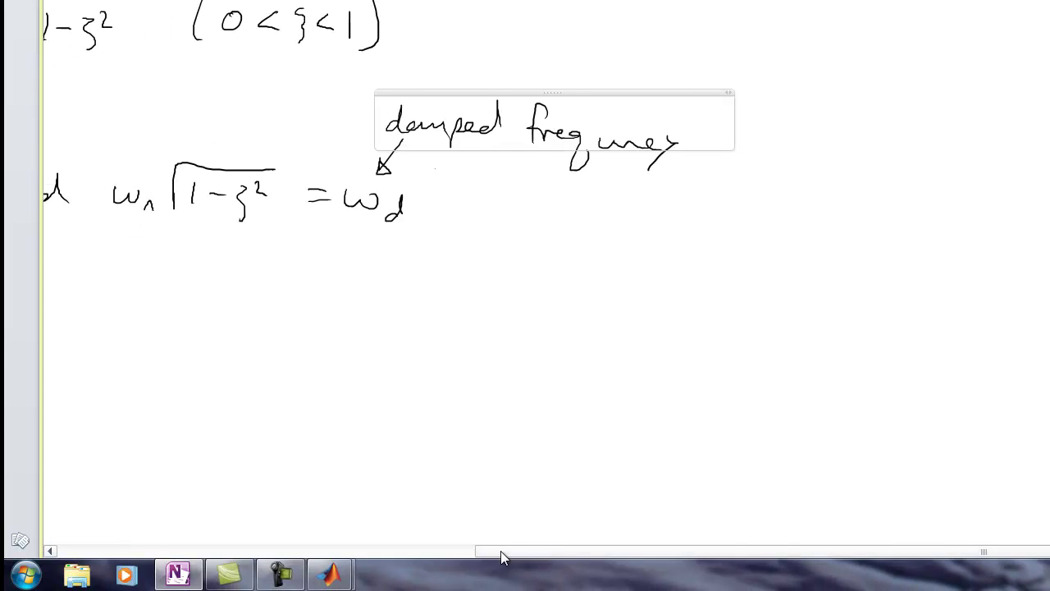
pyautogui.moveTo(501, 551); pyautogui.dragTo(263, 548)
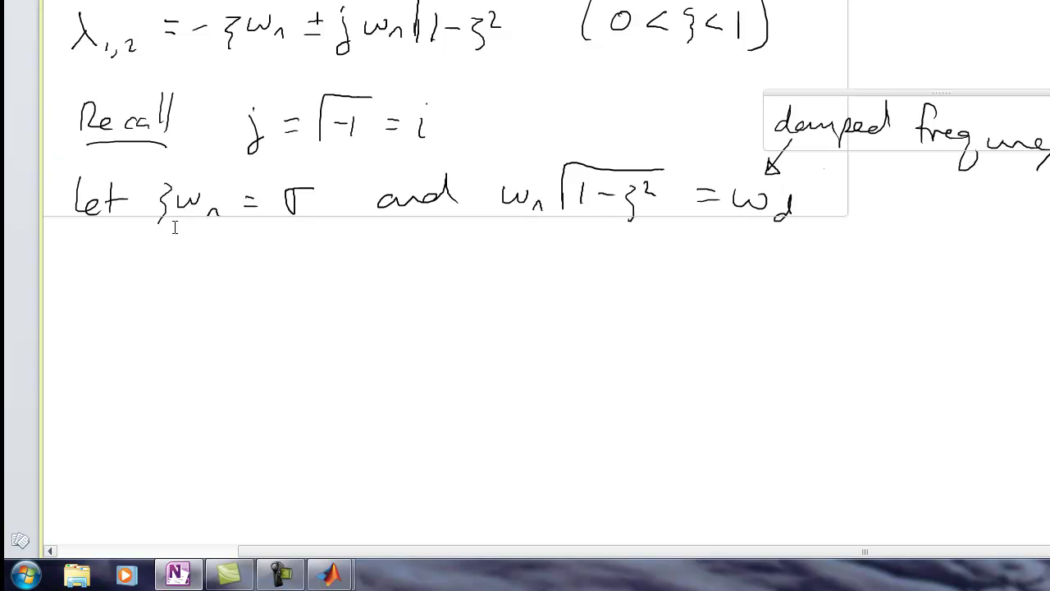
pyautogui.moveTo(332, 576)
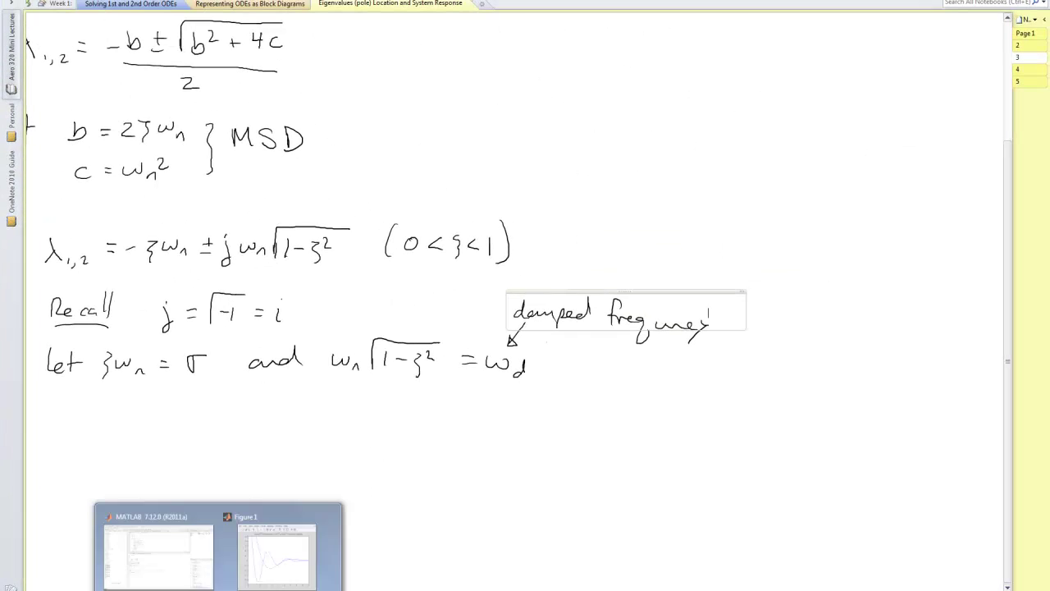
pyautogui.click(328, 525)
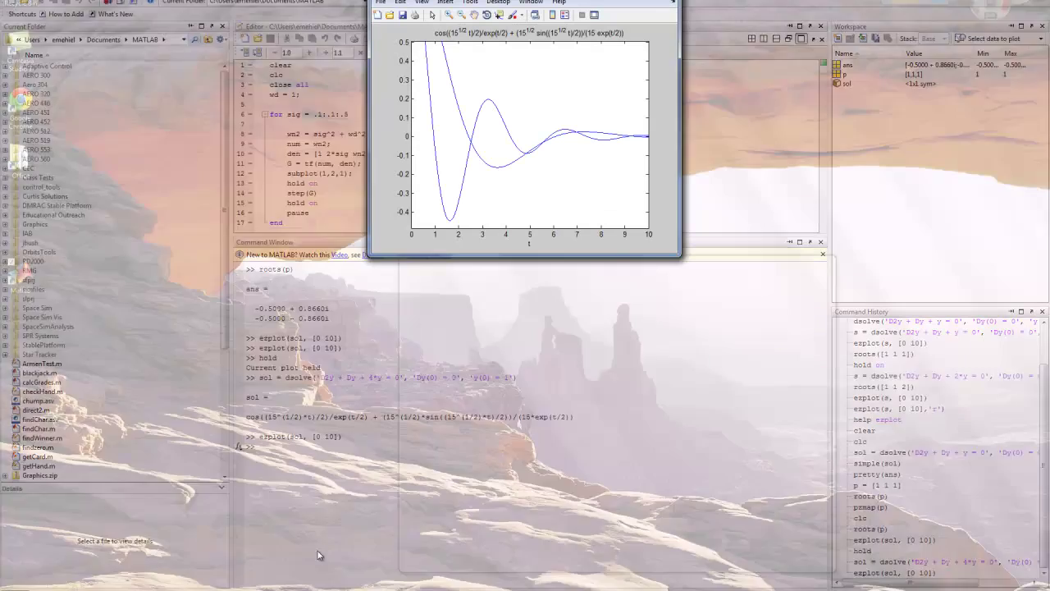
# - Compute roots([1 1 4]), giving -0.5000 ± 1.9365i, and compare with the earlier 0.8660i roots
pyautogui.click(318, 550)
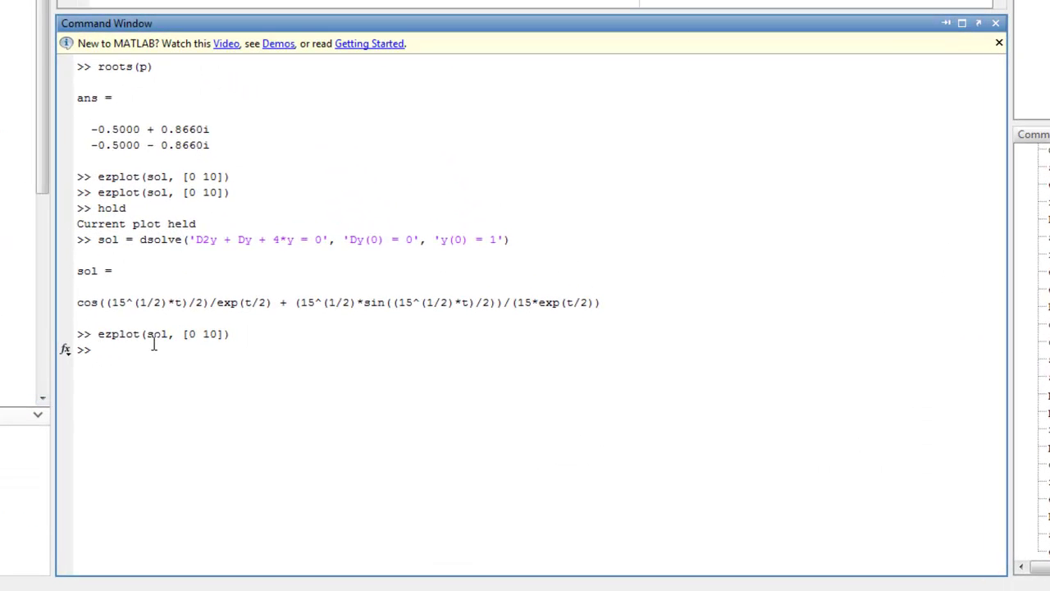
pyautogui.write('rot')
pyautogui.write('ots(p)')
pyautogui.press('Left')
pyautogui.press('BackSpace')
pyautogui.write('[1 1 4]')
pyautogui.press('Return')
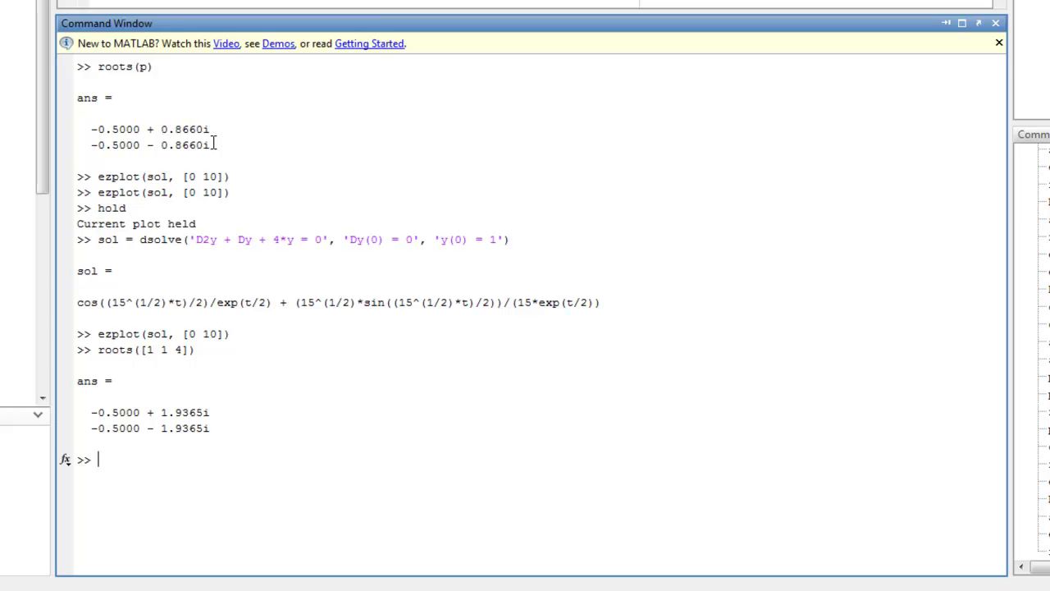
pyautogui.moveTo(215, 145); pyautogui.dragTo(170, 127)
pyautogui.click(175, 131)
# - Re-solve dsolve with 2*Dy, then run roots([1 2 4]) for -1.0000 ± 1.7321i
pyautogui.press('Up')
pyautogui.press('Up')
pyautogui.press('Up')
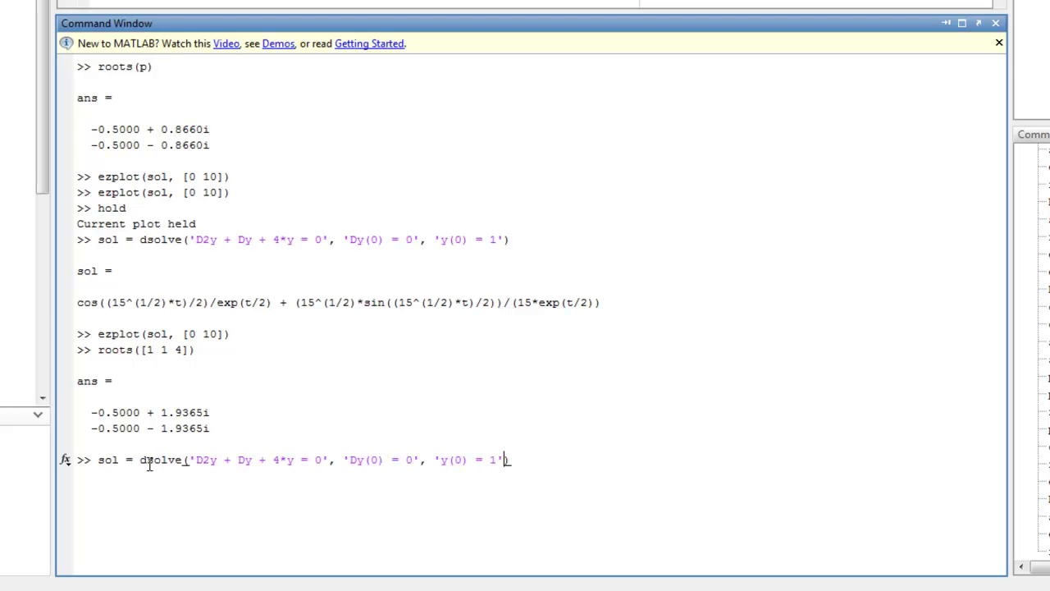
pyautogui.press('Left')
pyautogui.press('Left')
pyautogui.press('Left')
pyautogui.press('Left')
pyautogui.press('Left')
pyautogui.press('Left')
pyautogui.press('Left')
pyautogui.press('Left')
pyautogui.press('Left')
pyautogui.press('Left')
pyautogui.press('Left')
pyautogui.press('Left')
pyautogui.press('Left')
pyautogui.press('Left')
pyautogui.press('Left')
pyautogui.press('Left')
pyautogui.press('Left')
pyautogui.press('Left')
pyautogui.press('Left')
pyautogui.press('Left')
pyautogui.press('Left')
pyautogui.press('Left')
pyautogui.write('2*')
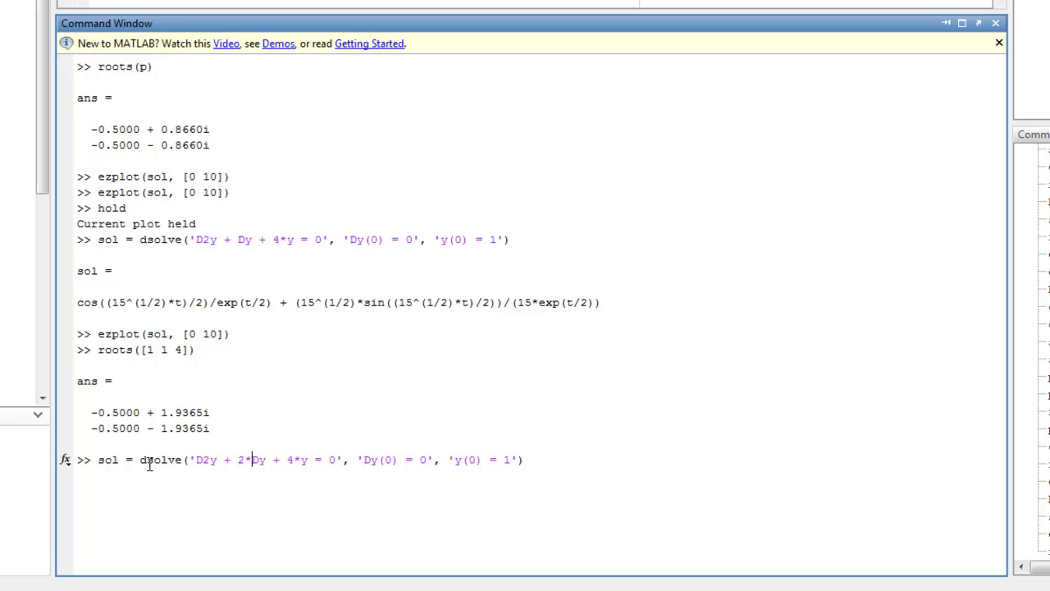
pyautogui.press('Return')
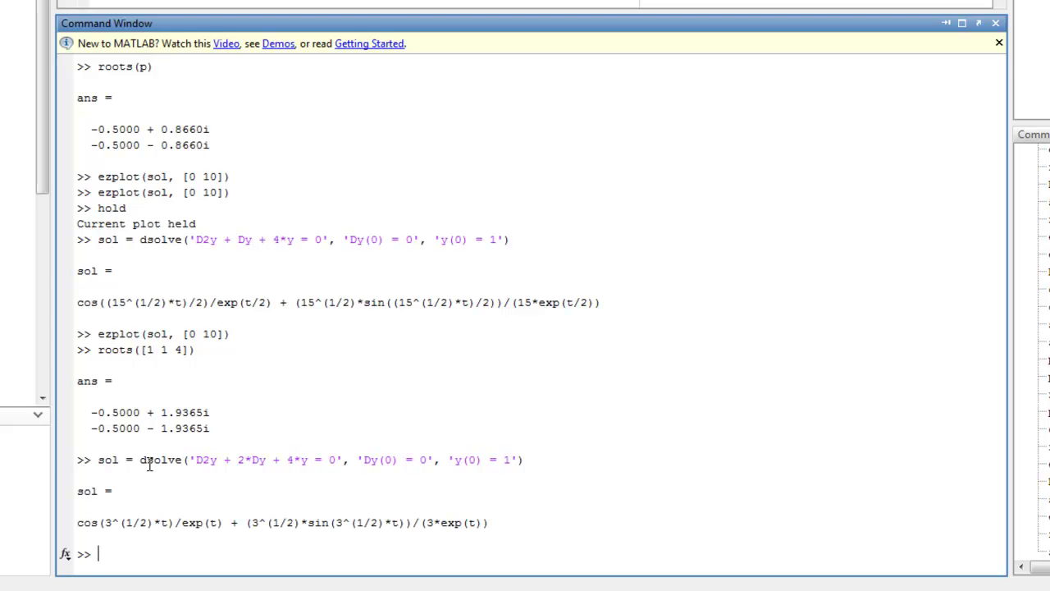
pyautogui.write('roots([')
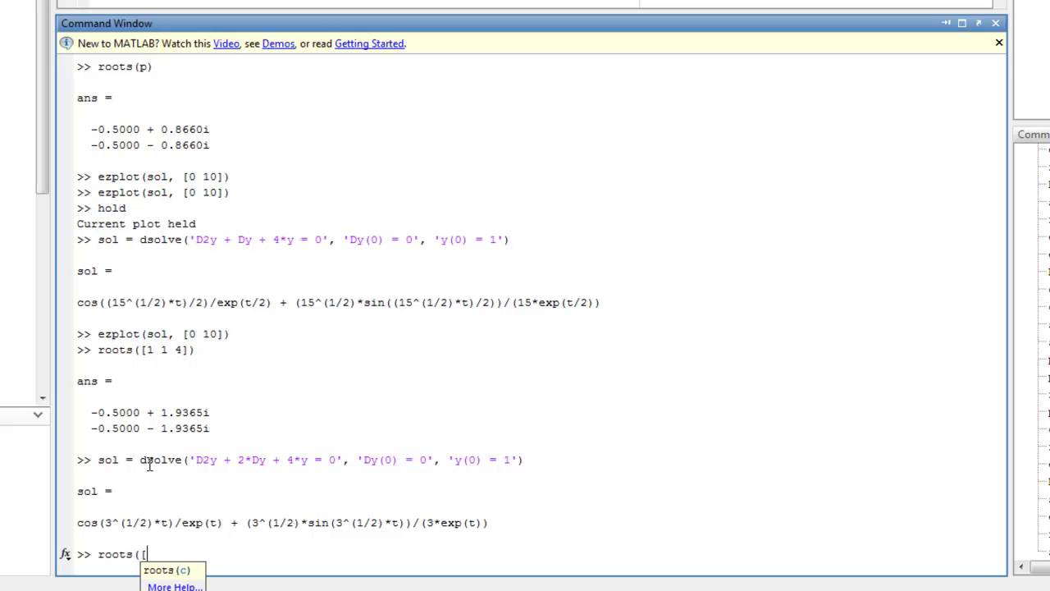
pyautogui.write('1 2 4])')
pyautogui.press('Return')
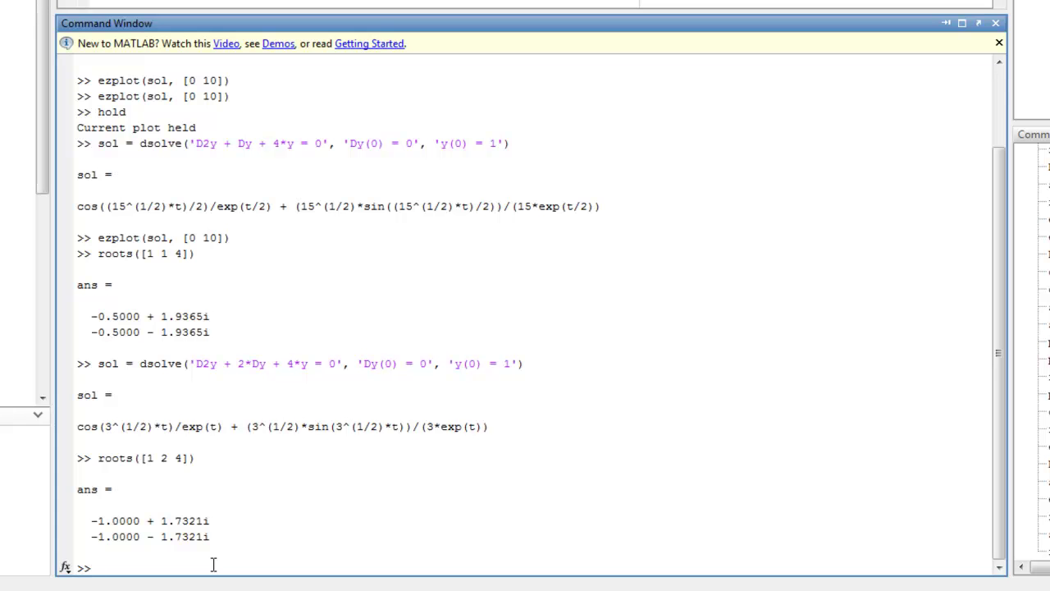
# - Re-run ezplot(sol, [0 10]) to add the faster-decaying 2*Dy curve to Figure 1
pyautogui.write('ez')
pyautogui.press('Up')
pyautogui.press('Return')
pyautogui.moveTo(255, 581)
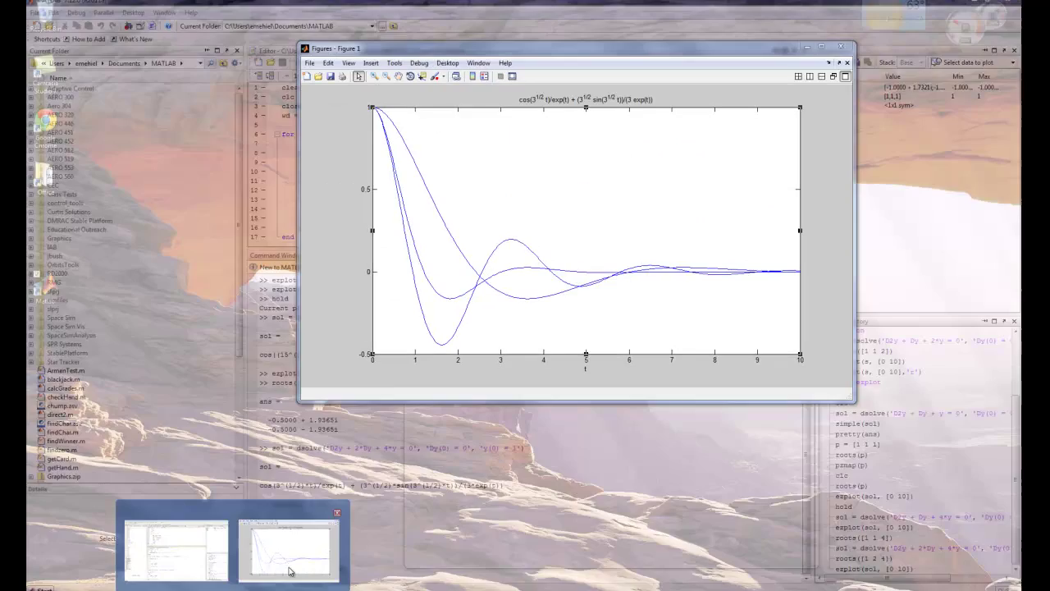
pyautogui.click(288, 571)
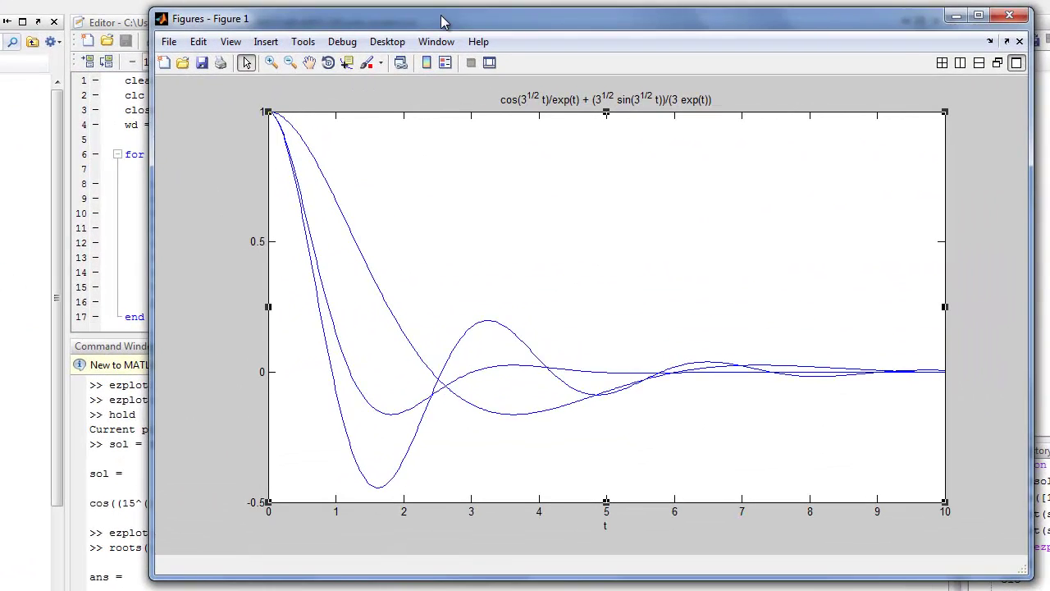
pyautogui.moveTo(394, 23); pyautogui.dragTo(368, 22)
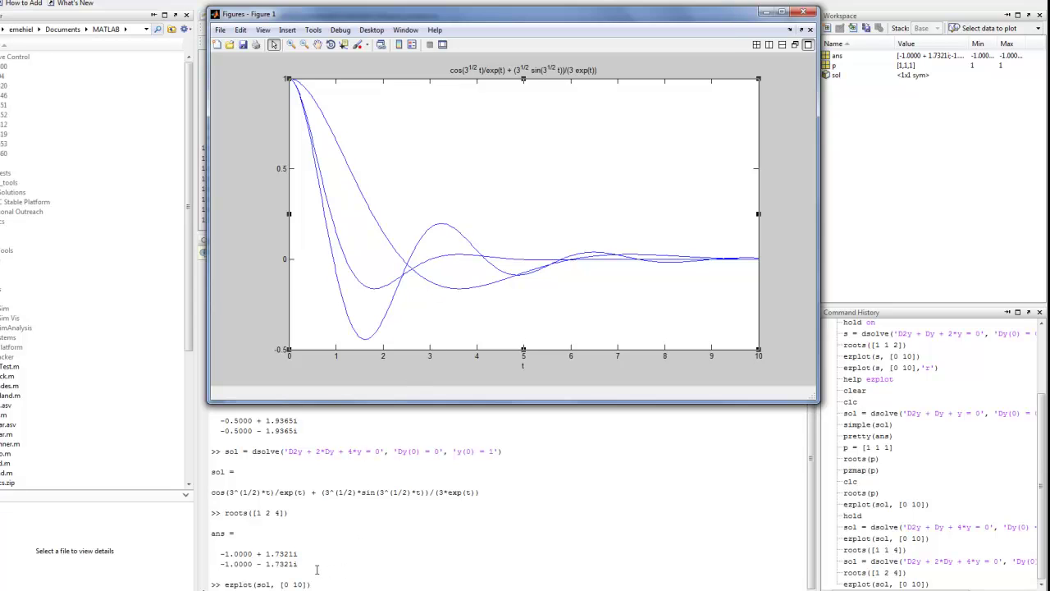
pyautogui.click(334, 589)
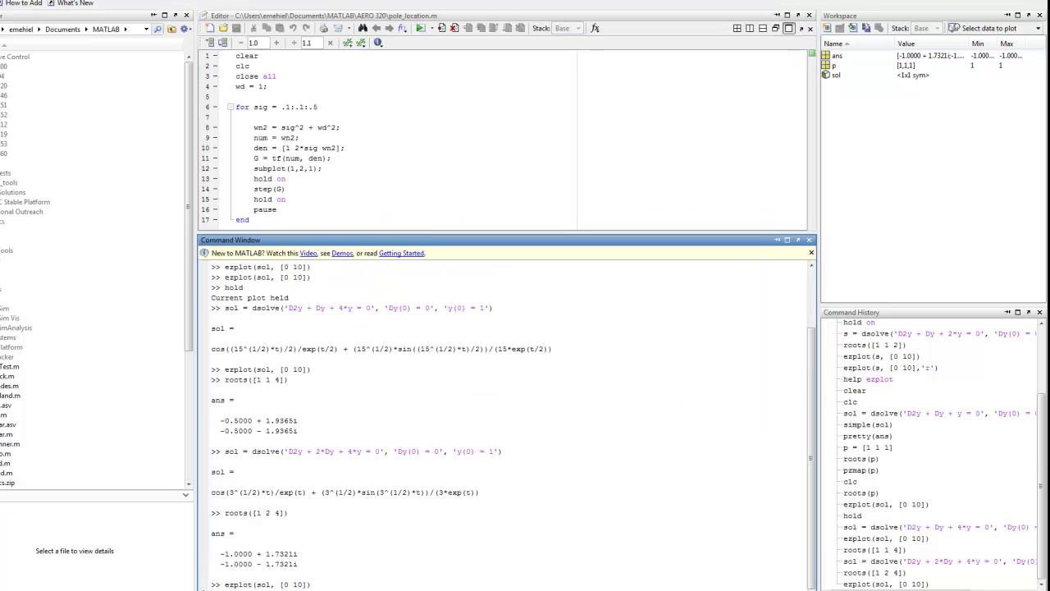
pyautogui.press('Return')
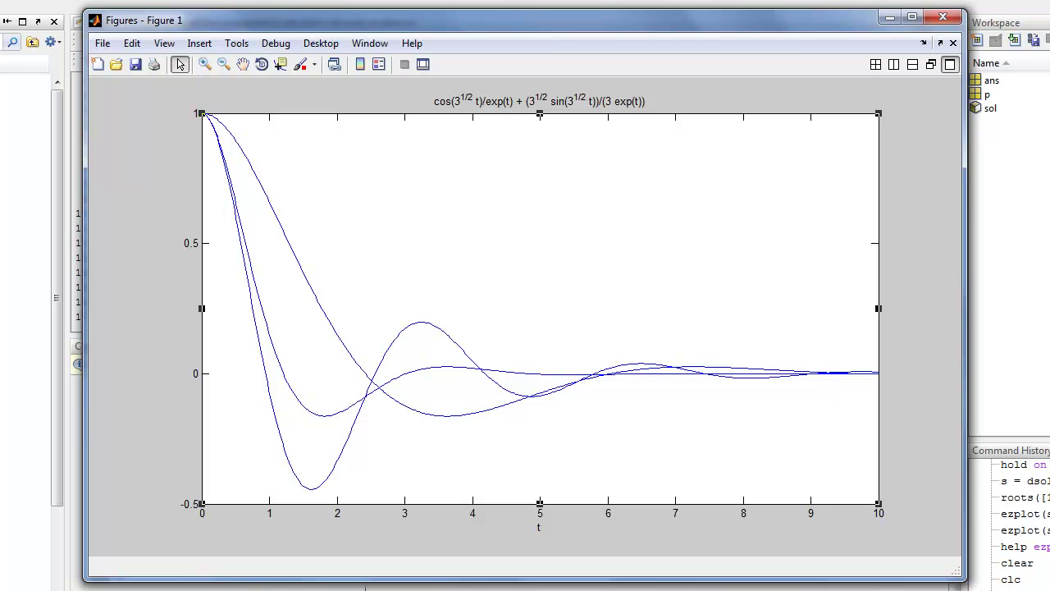